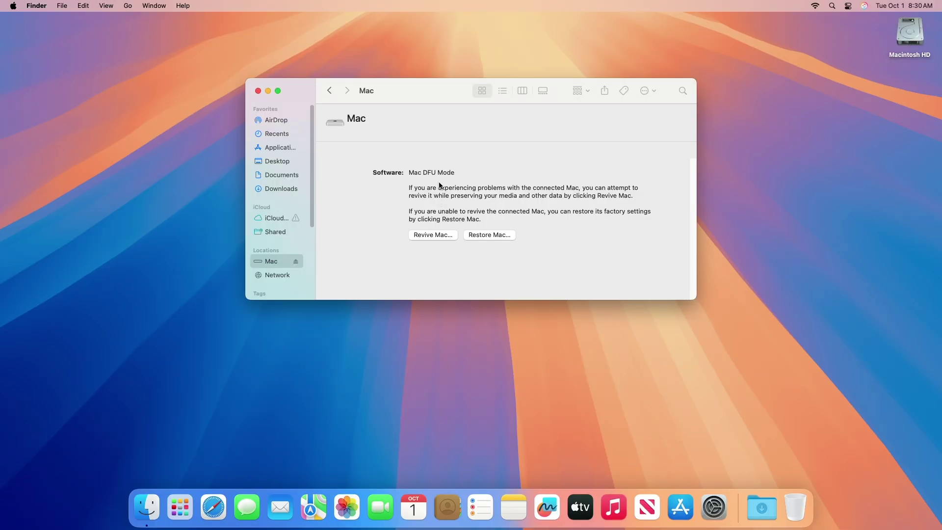
# Close the Finder window and, in Safari on ipsw.me, choose Mac as the product and Mac mini (M1, Late 2020) as the platform
pyautogui.click(259, 91)
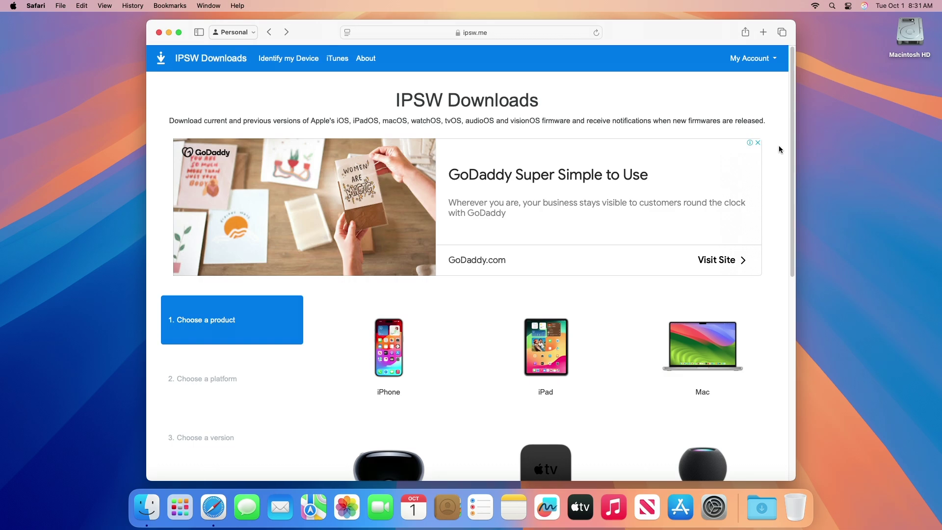
pyautogui.moveTo(792, 127); pyautogui.dragTo(789, 199)
pyautogui.click(714, 213)
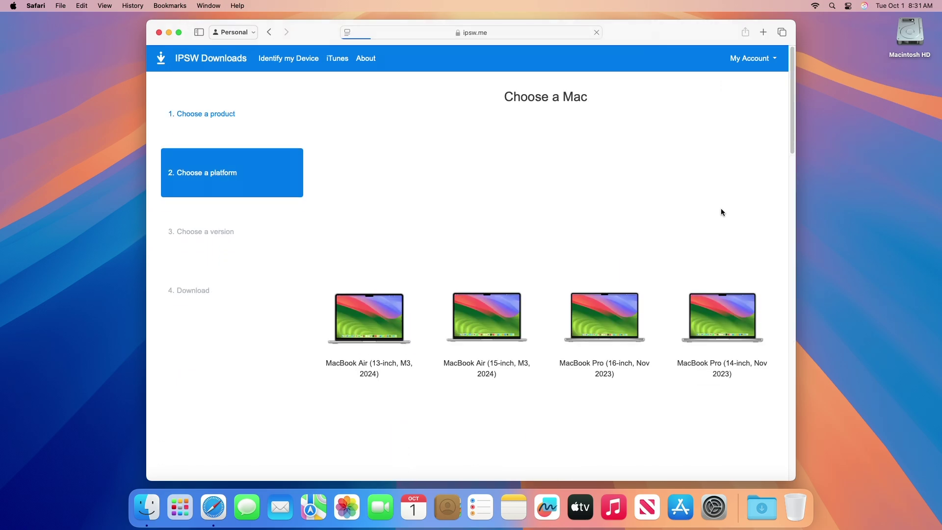
pyautogui.moveTo(794, 131); pyautogui.dragTo(758, 411)
pyautogui.click(387, 305)
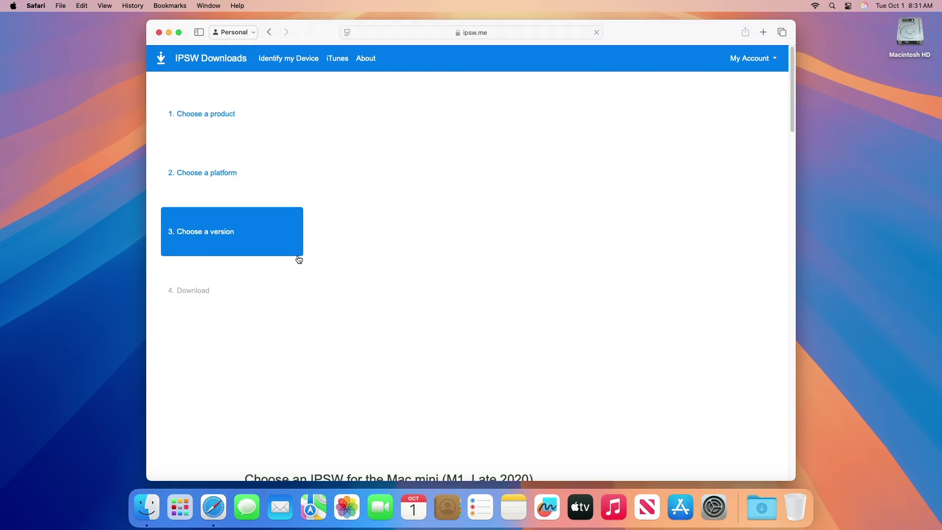
# Download the signed macOS 15.0 (24A335) IPSW, check it in the downloads list and hide the browser
pyautogui.moveTo(791, 102); pyautogui.dragTo(790, 195)
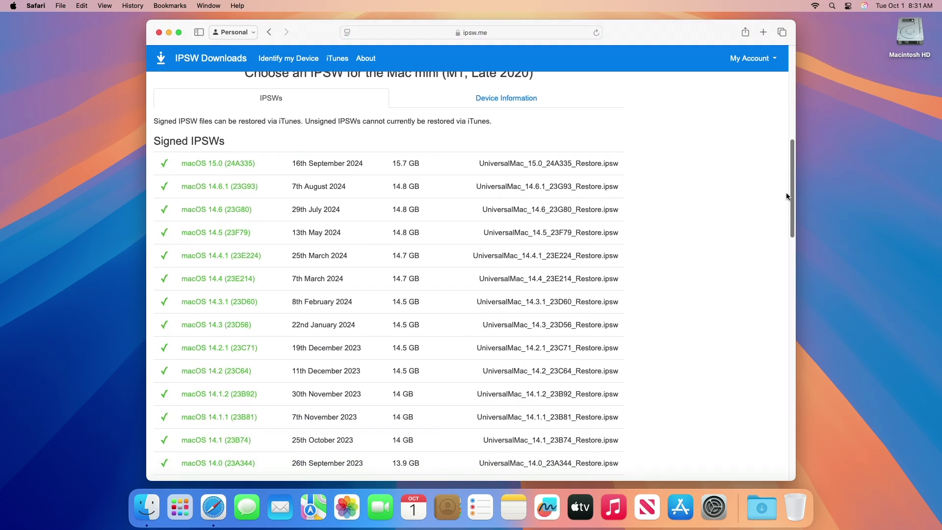
pyautogui.click(234, 166)
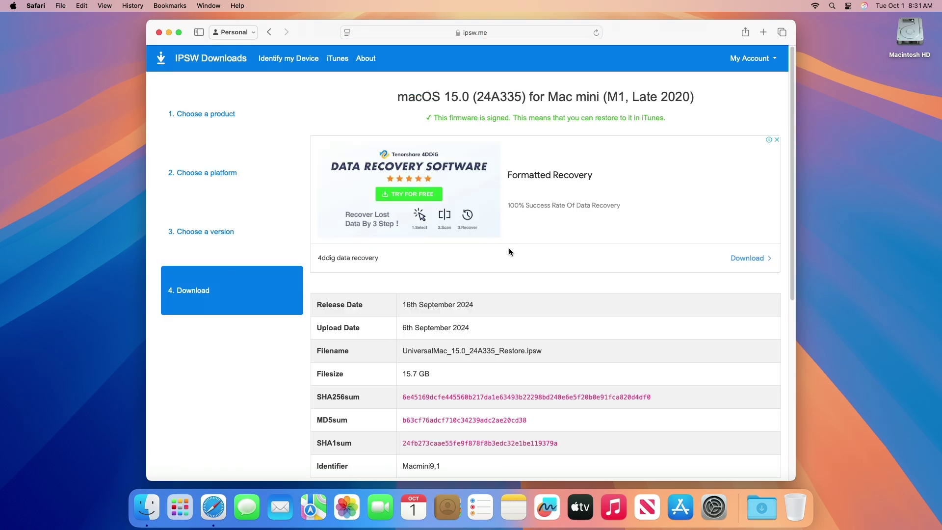
pyautogui.moveTo(790, 203); pyautogui.dragTo(785, 291)
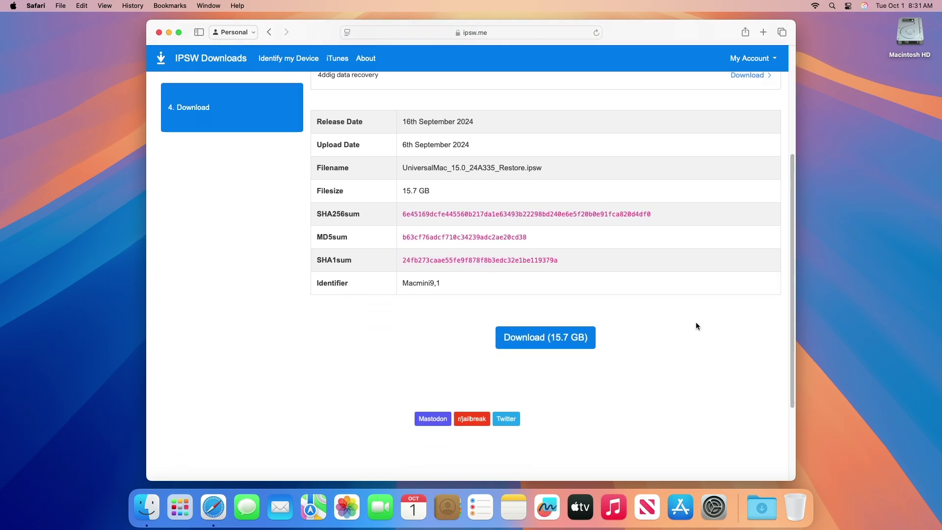
pyautogui.click(565, 345)
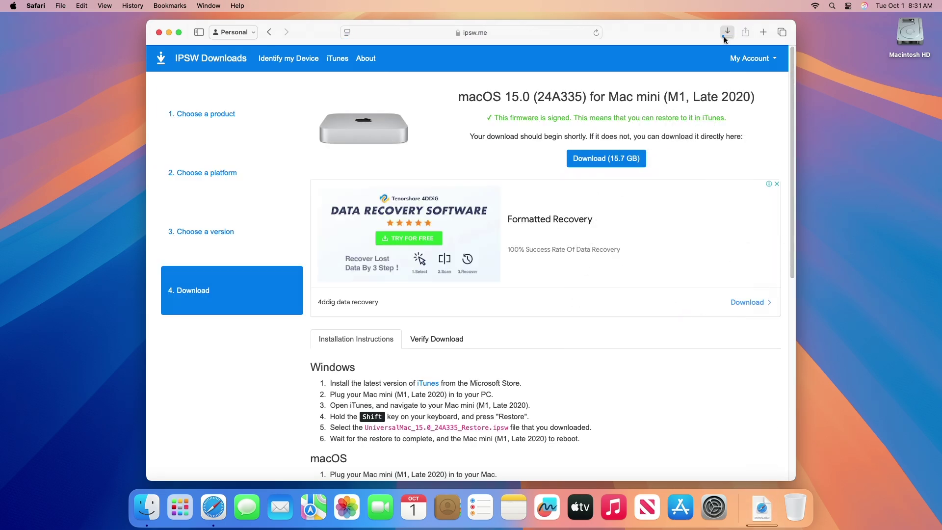
pyautogui.click(726, 37)
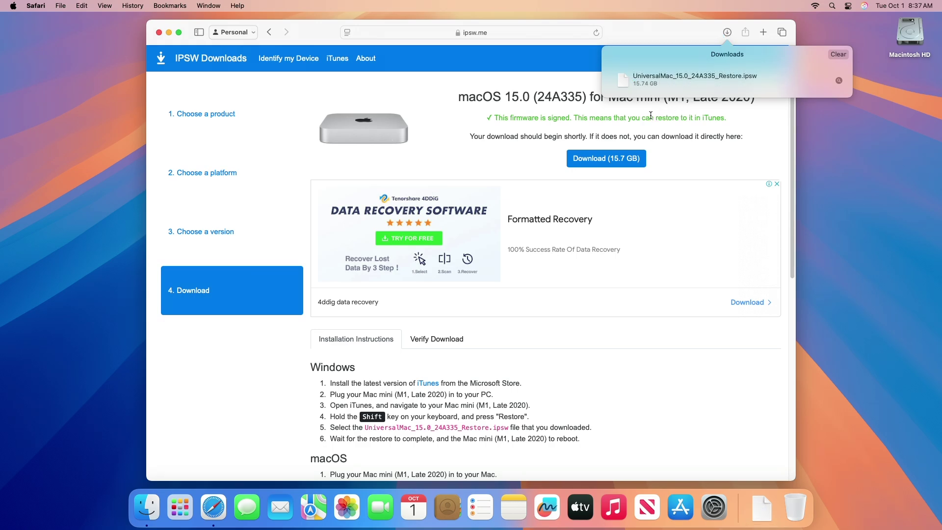
pyautogui.press('super+h')
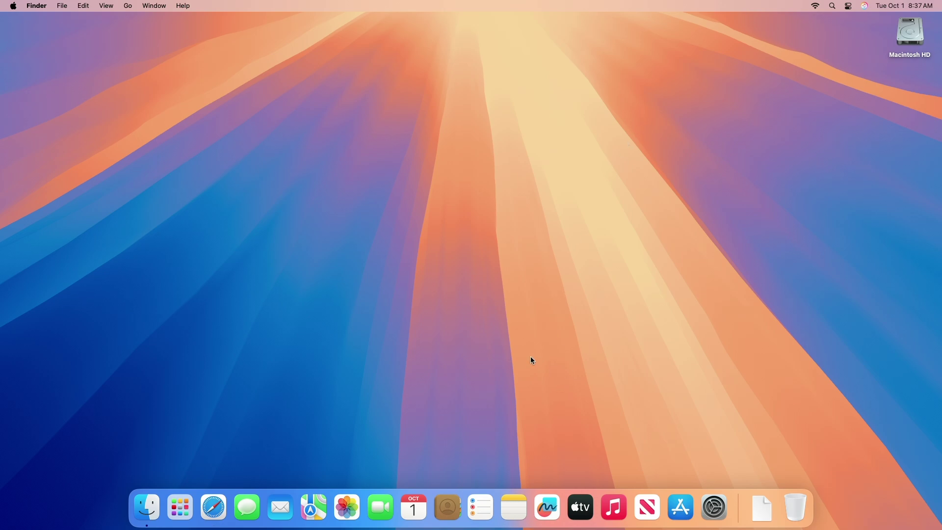
# In Finder, start restoring the connected DFU-mode Mac from UniversalMac_15.0_24A335_Restore.ipsw in the Downloads folder
pyautogui.click(146, 507)
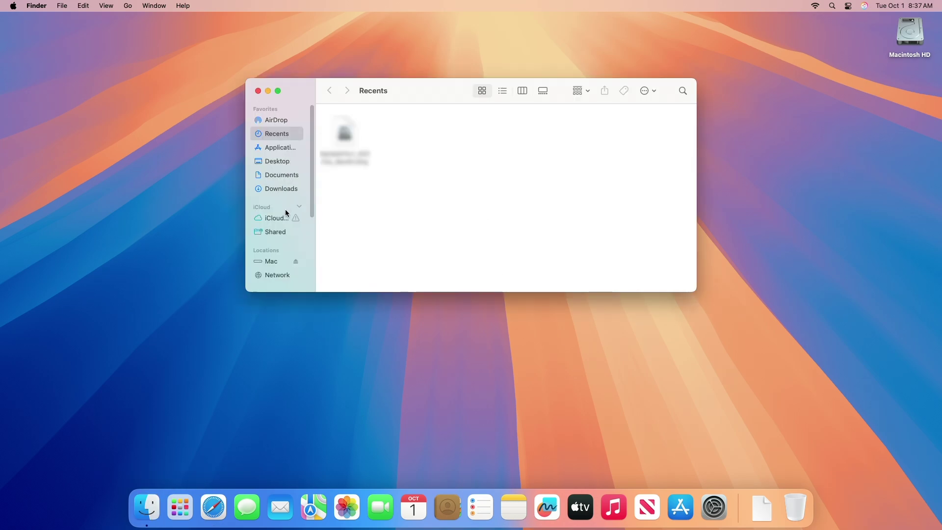
pyautogui.click(271, 261)
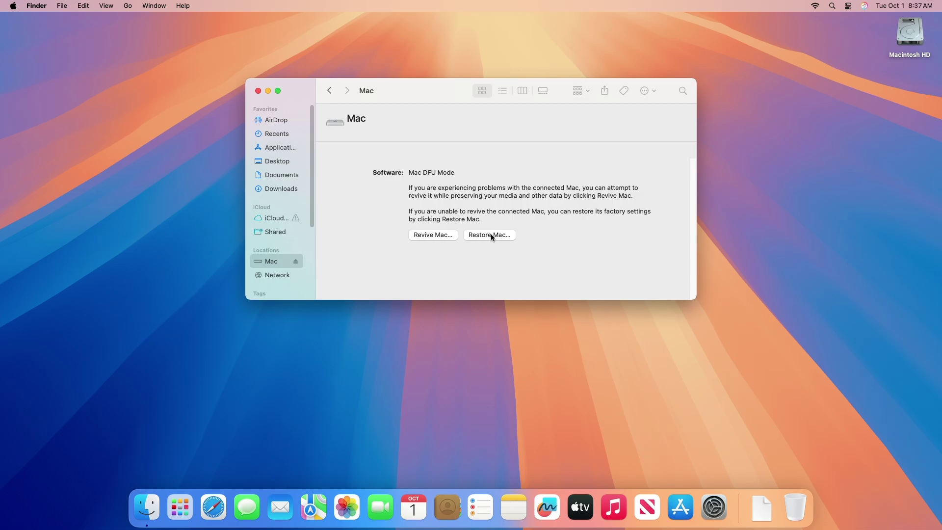
pyautogui.click(491, 235)
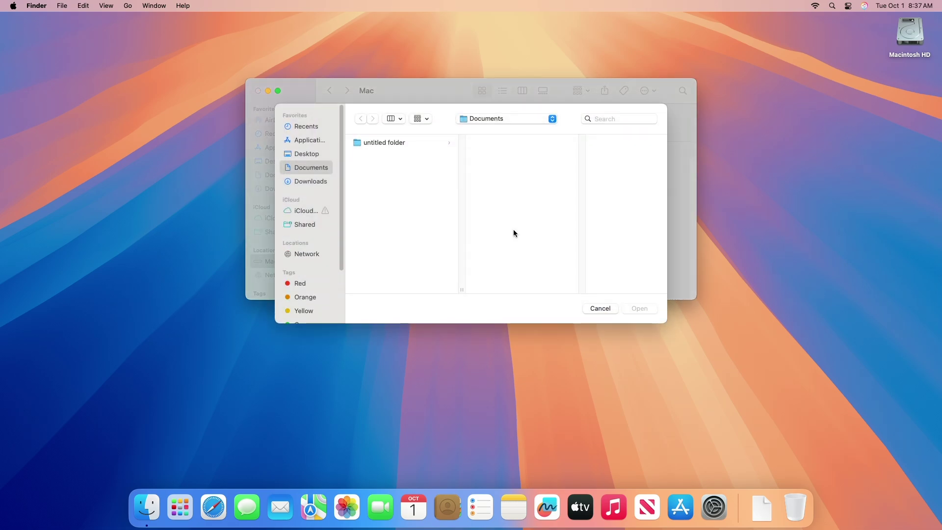
pyautogui.click(309, 182)
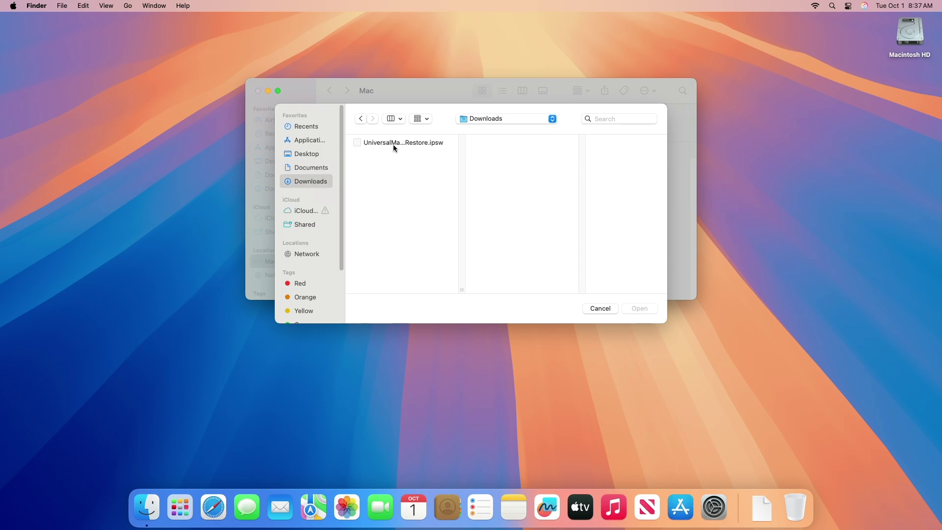
pyautogui.click(393, 143)
pyautogui.click(640, 309)
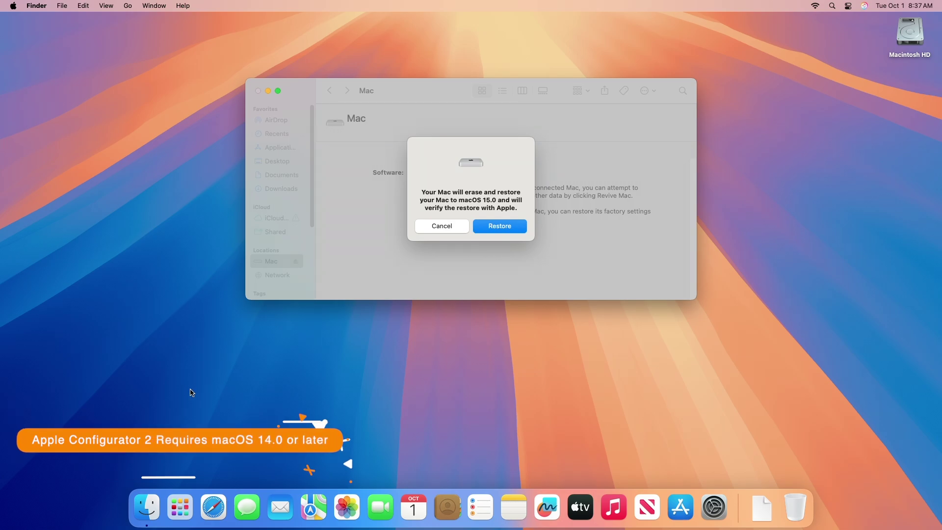
pyautogui.click(174, 515)
pyautogui.click(469, 405)
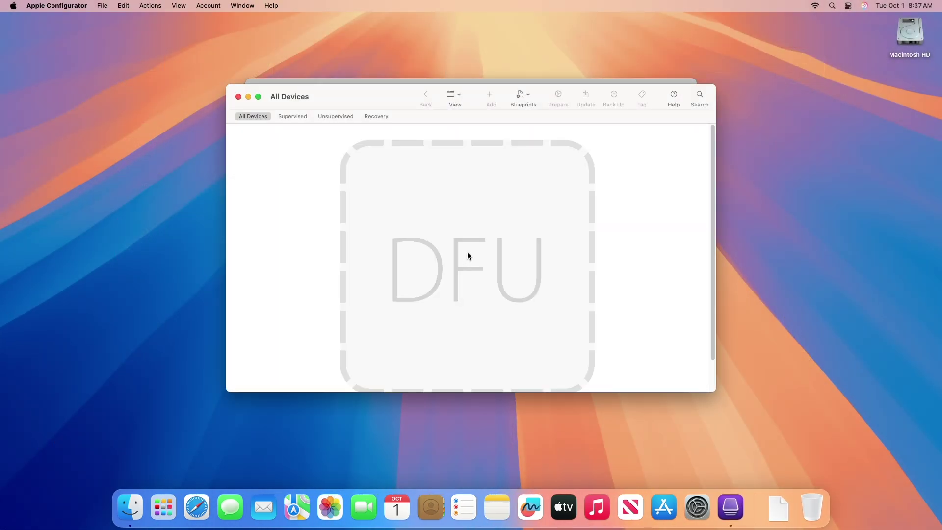
pyautogui.moveTo(779, 506); pyautogui.dragTo(417, 282)
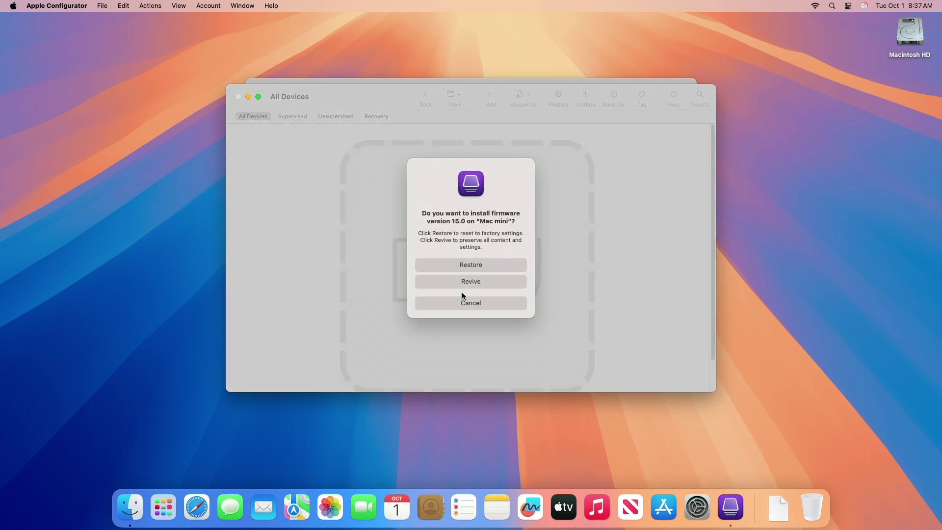
pyautogui.click(490, 304)
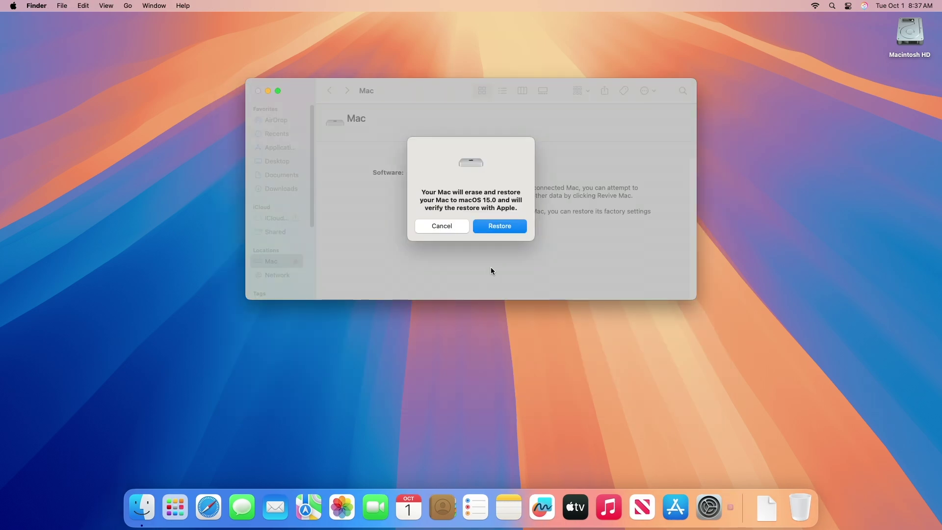
# Confirm erasing and restoring the connected Mac to macOS 15.0, and acknowledge the completion notice
pyautogui.click(512, 228)
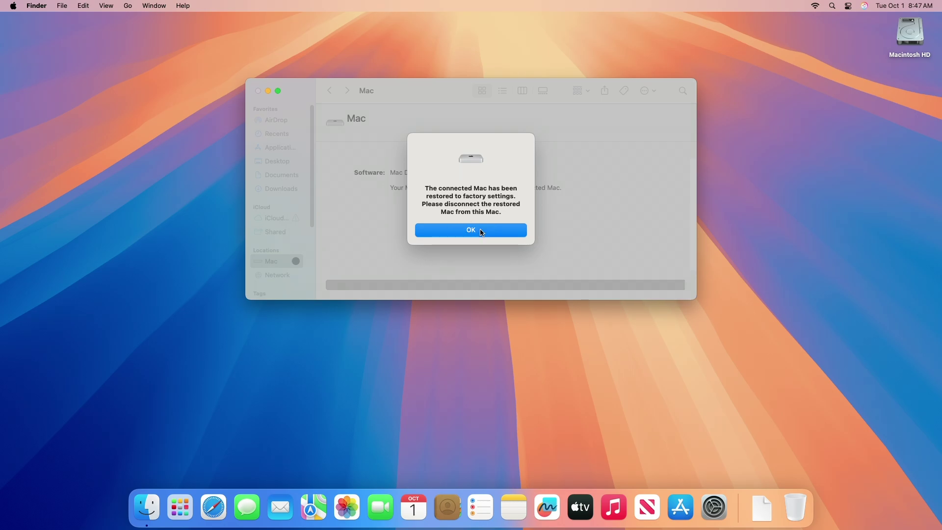
pyautogui.click(482, 233)
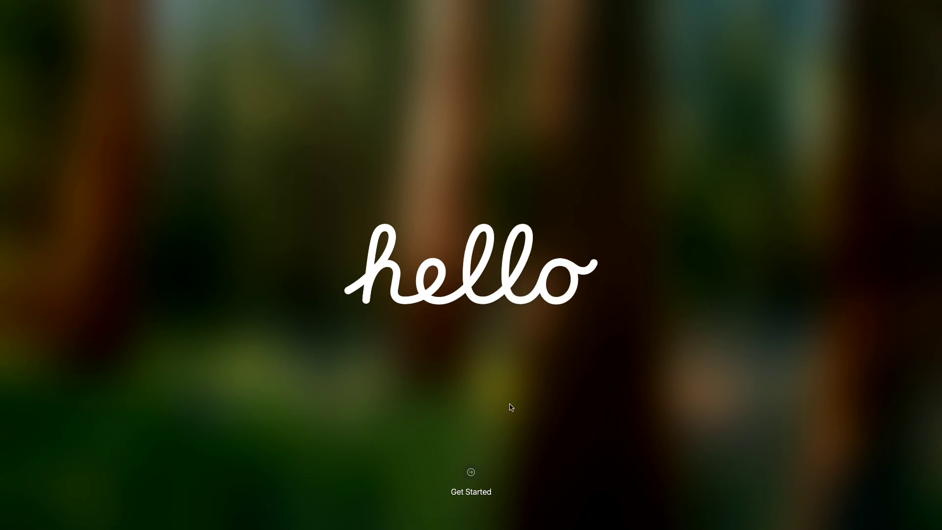
# Start the restored Mac's setup with English, United States as the region, and the default written and spoken languages
pyautogui.click(478, 475)
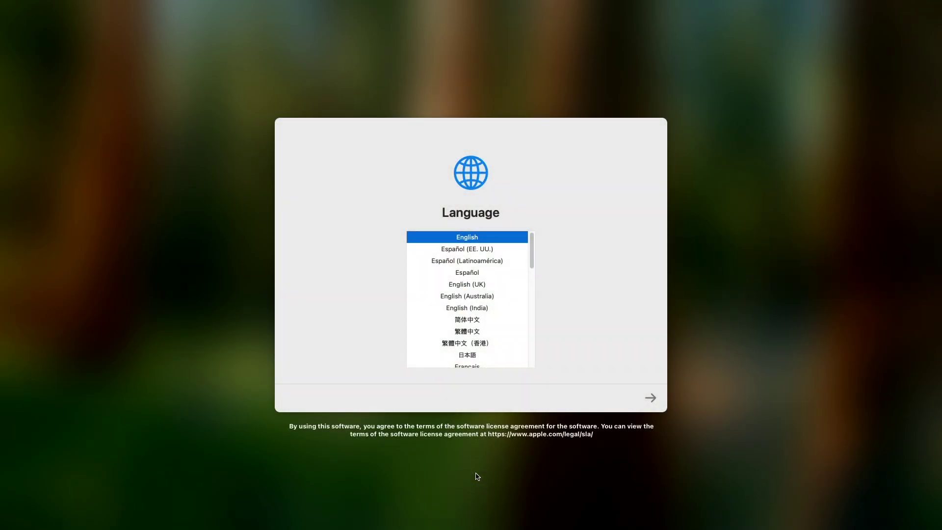
pyautogui.click(652, 398)
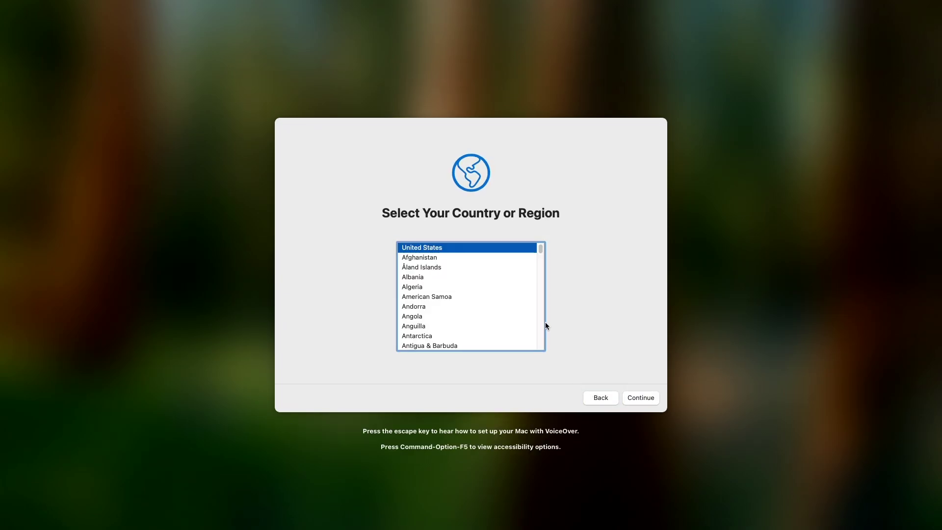
pyautogui.click(643, 398)
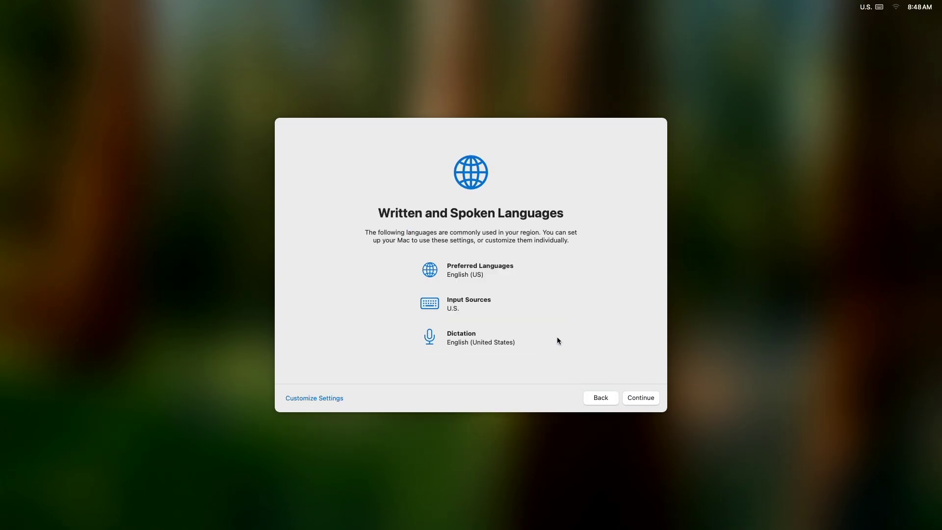
pyautogui.click(640, 399)
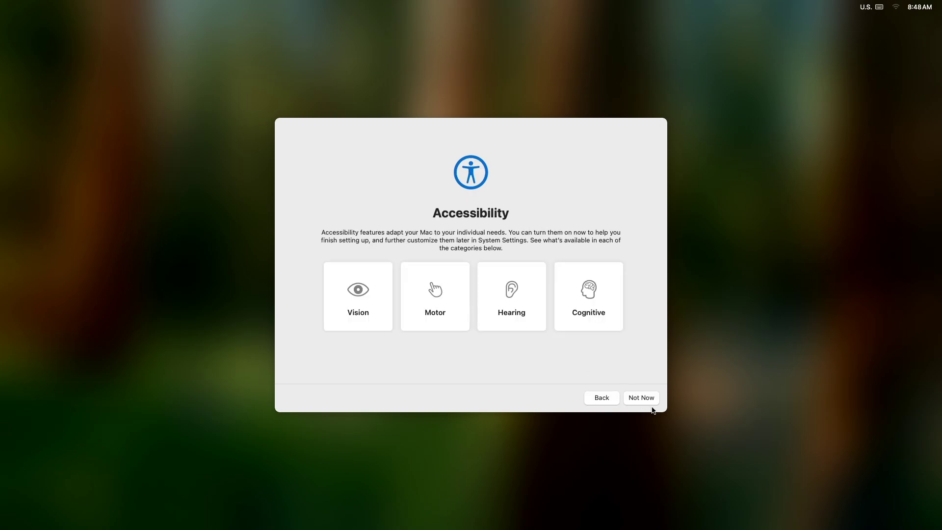
# Skip the accessibility features and the Migration Assistant data transfer, continuing past the page between them
pyautogui.click(649, 399)
pyautogui.click(639, 399)
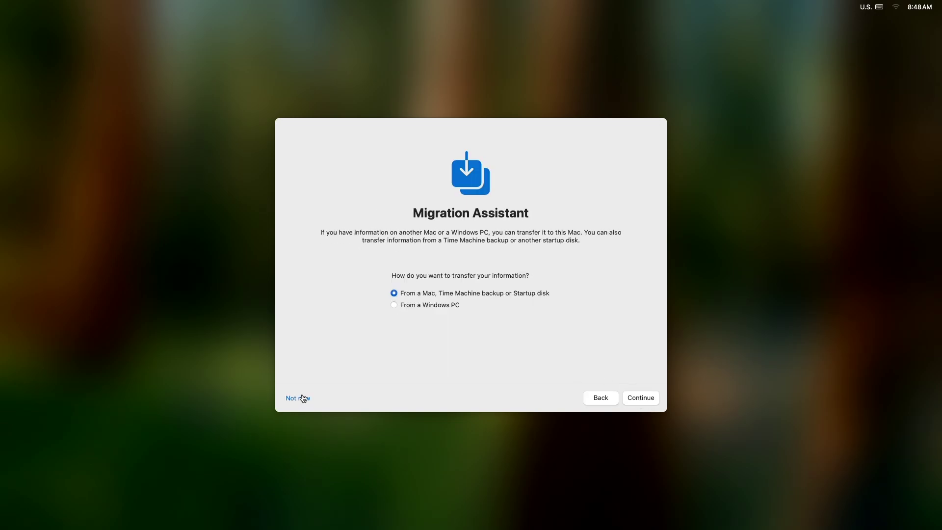
pyautogui.click(305, 400)
# Skip signing in with an Apple Account and agree to the macOS terms and conditions
pyautogui.click(304, 398)
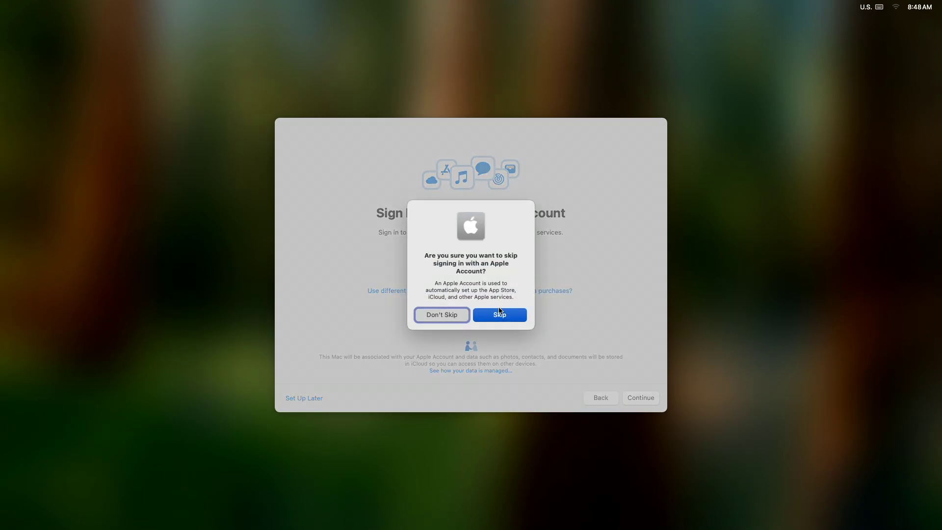
pyautogui.click(500, 255)
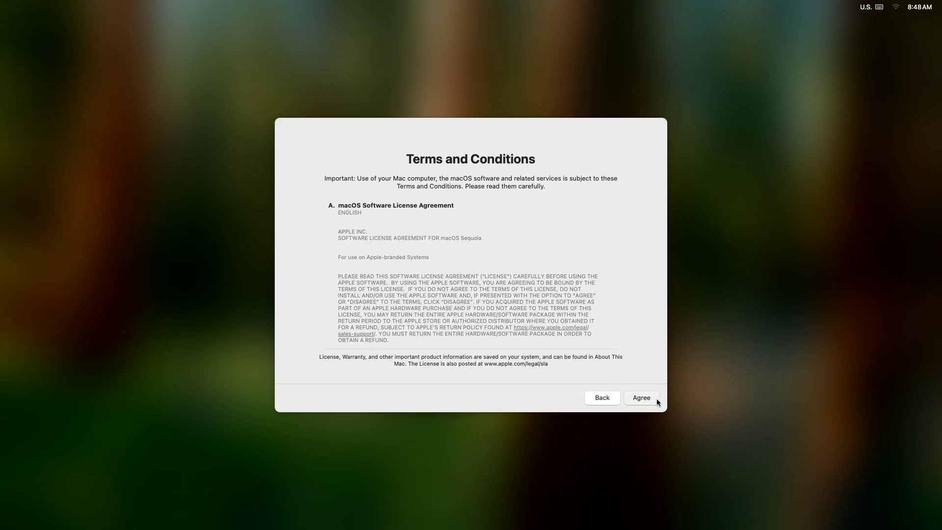
pyautogui.click(642, 398)
pyautogui.click(504, 307)
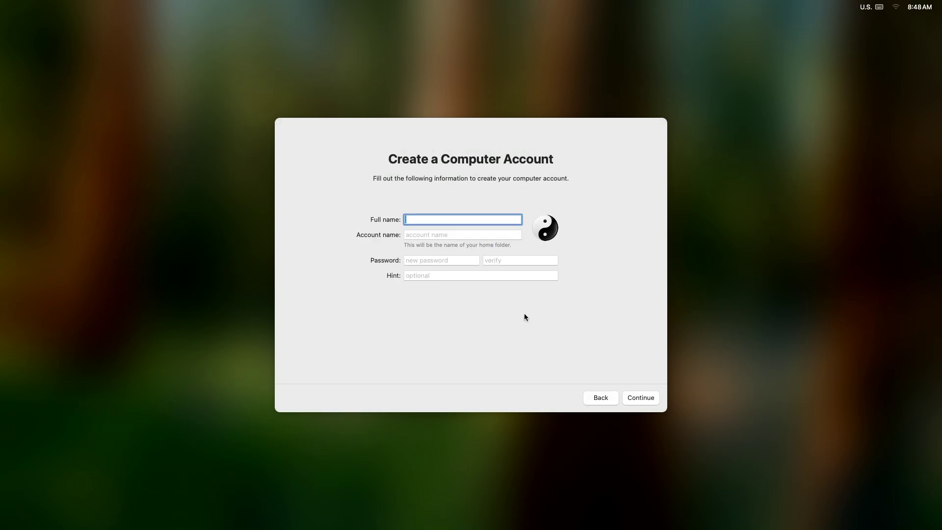
# Fill in the computer account with the full name Macintosh Weekly, keep the suggested account name, and enter and verify the account password
pyautogui.write('Macintosh Weekly')
pyautogui.press('Tab')
pyautogui.press('Tab')
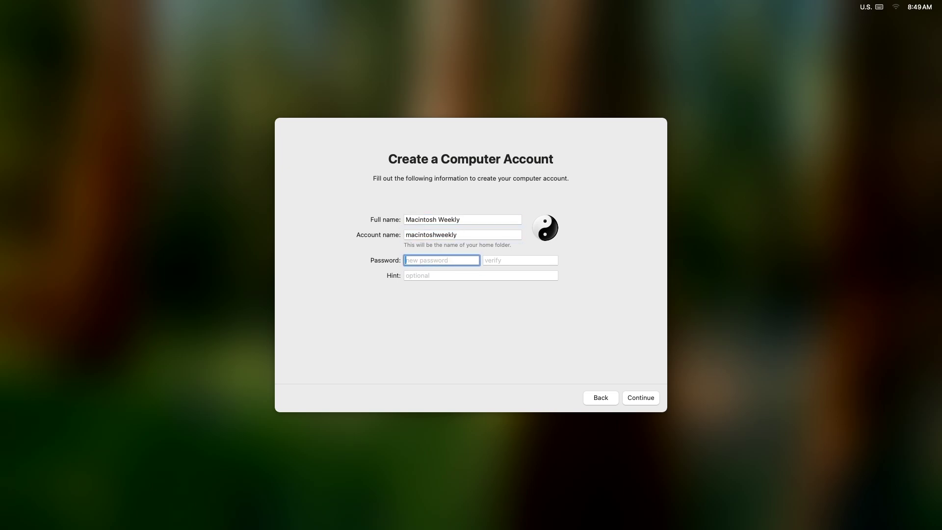
pyautogui.write('••••')
pyautogui.press('Tab')
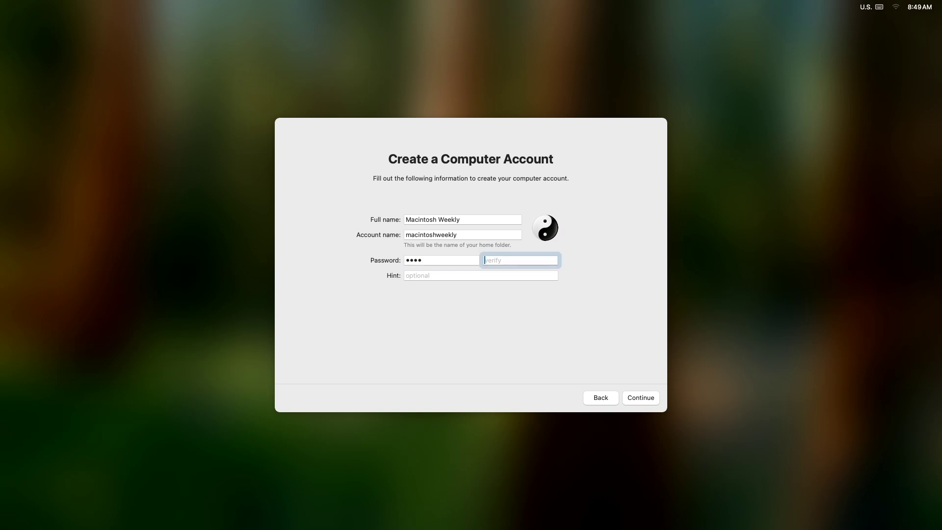
pyautogui.write('•••')
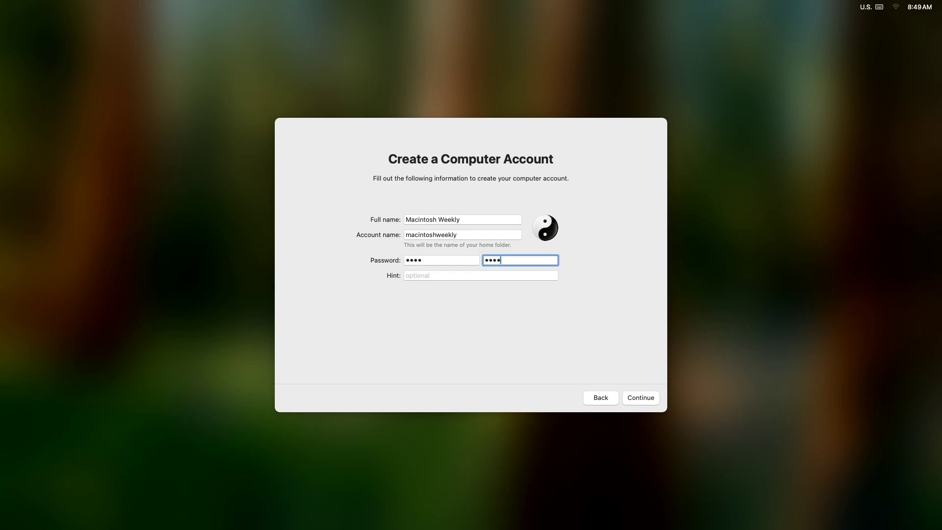
# Set the account picture to a monogram with the initials MW on the pale sage-green background and save it
pyautogui.click(547, 233)
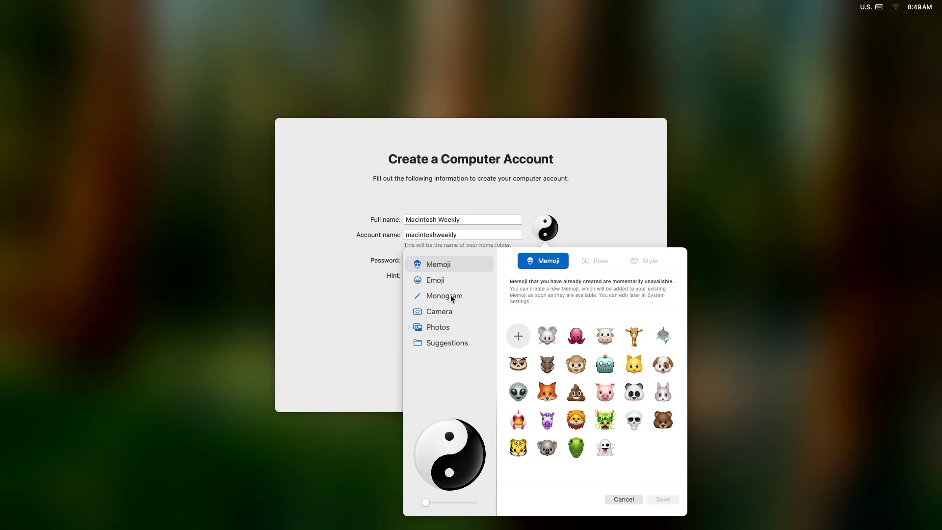
pyautogui.click(452, 297)
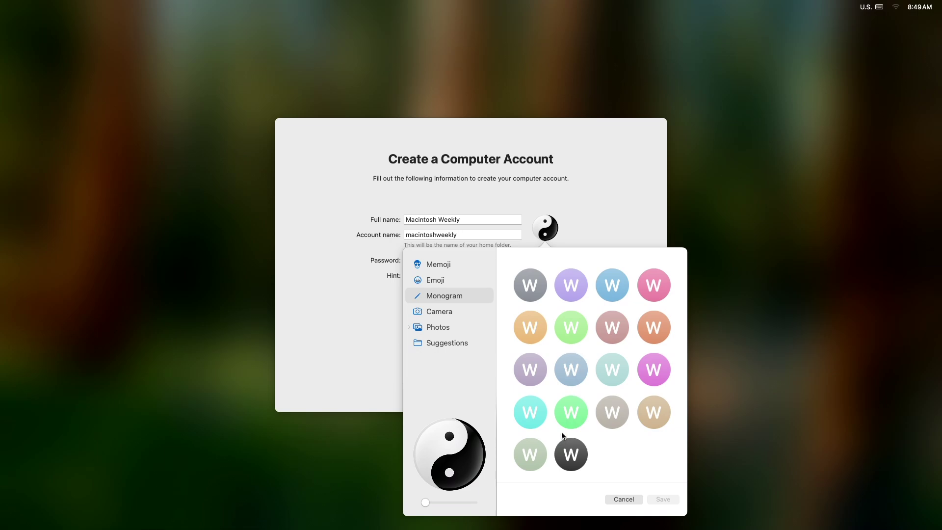
pyautogui.click(531, 457)
pyautogui.click(432, 460)
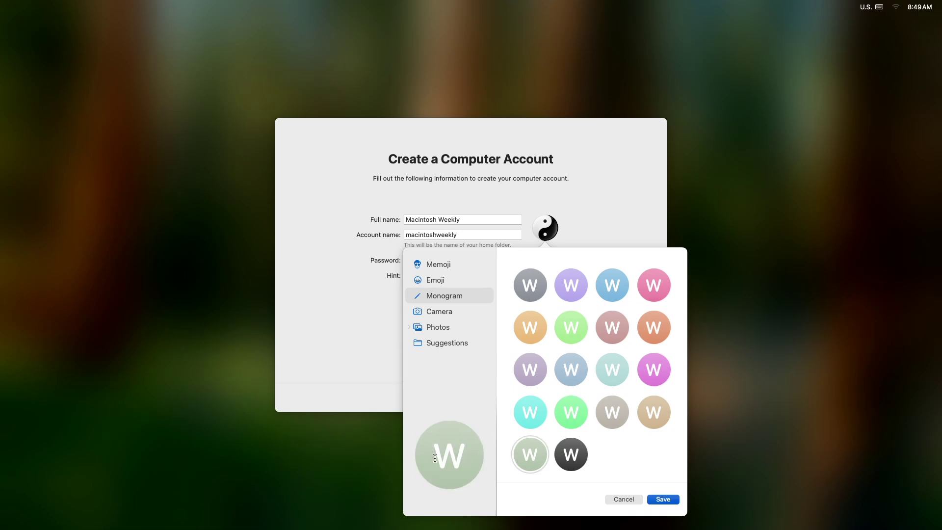
pyautogui.write('M')
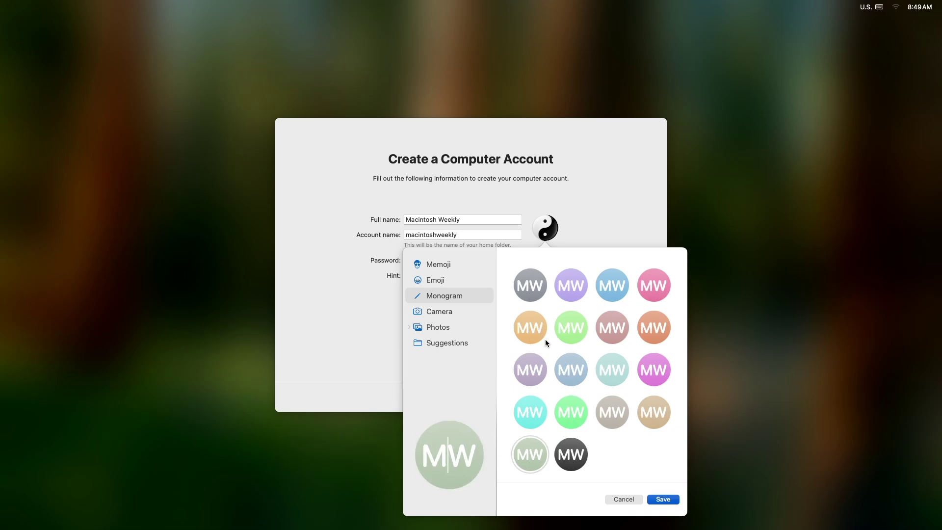
pyautogui.click(672, 502)
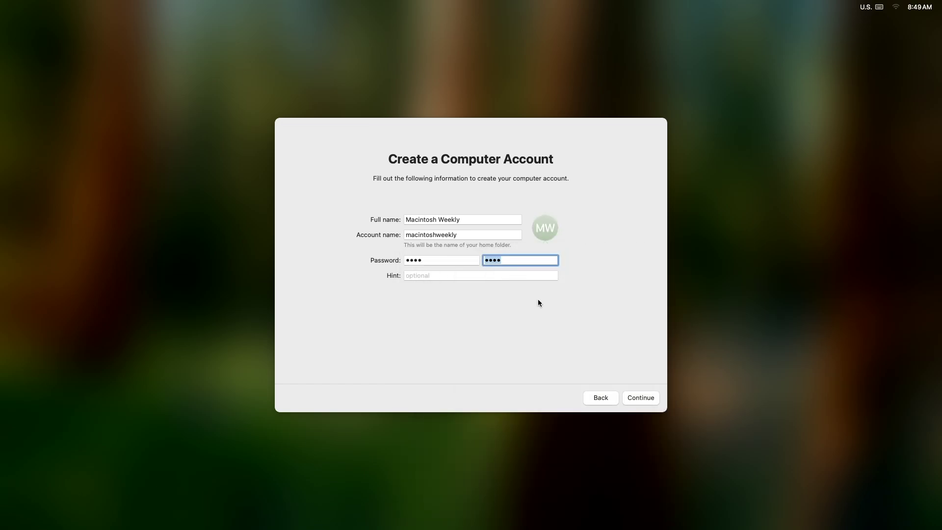
# Submit the computer account details and decline to use Location Services on this Mac
pyautogui.click(652, 399)
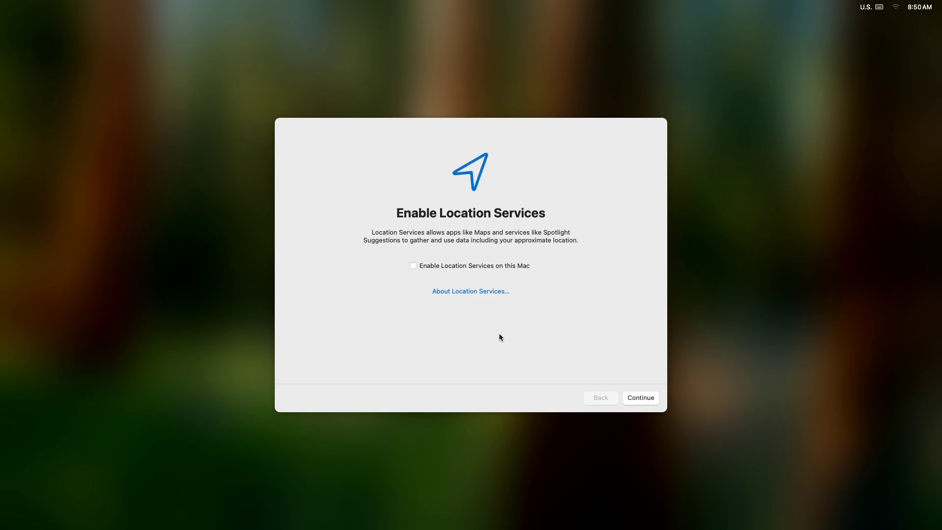
pyautogui.click(657, 398)
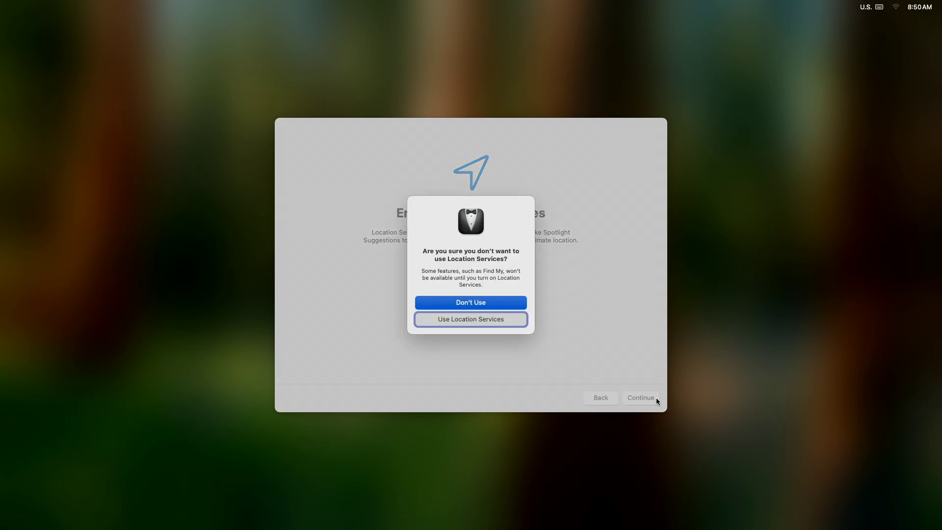
pyautogui.click(518, 302)
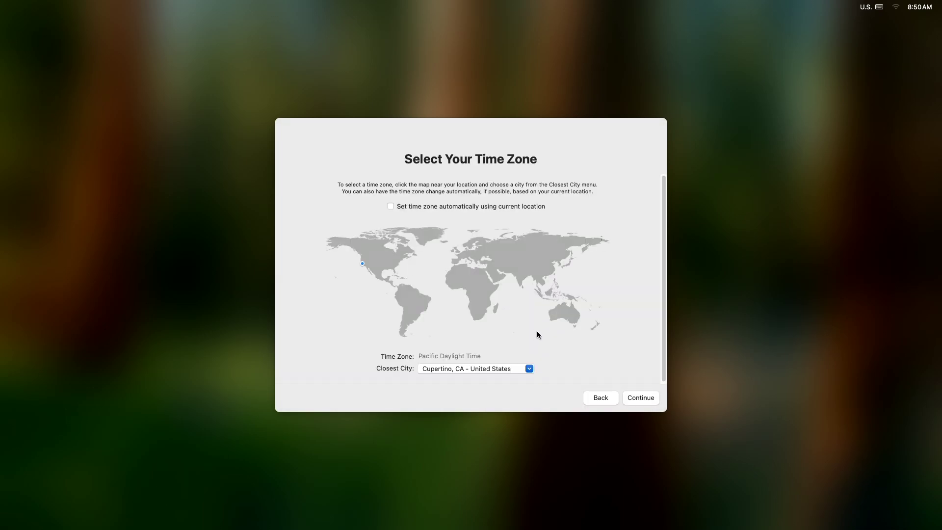
# Accept Cupertino, CA - United States as the time zone city and continue without sharing Mac analytics with Apple
pyautogui.click(653, 398)
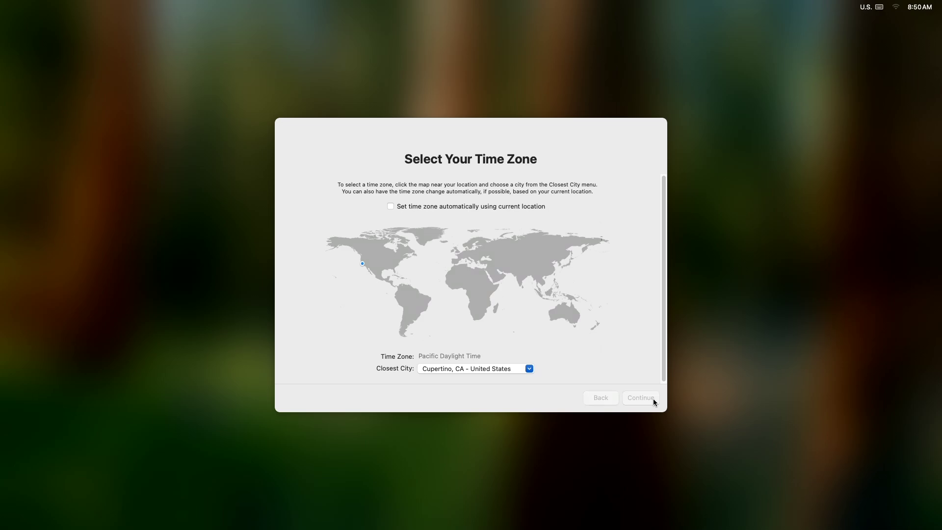
pyautogui.click(469, 254)
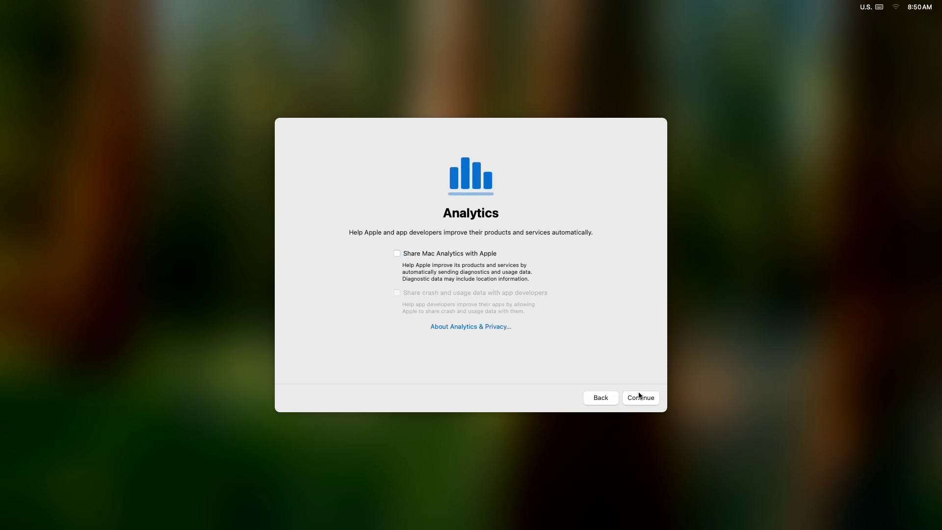
pyautogui.click(657, 399)
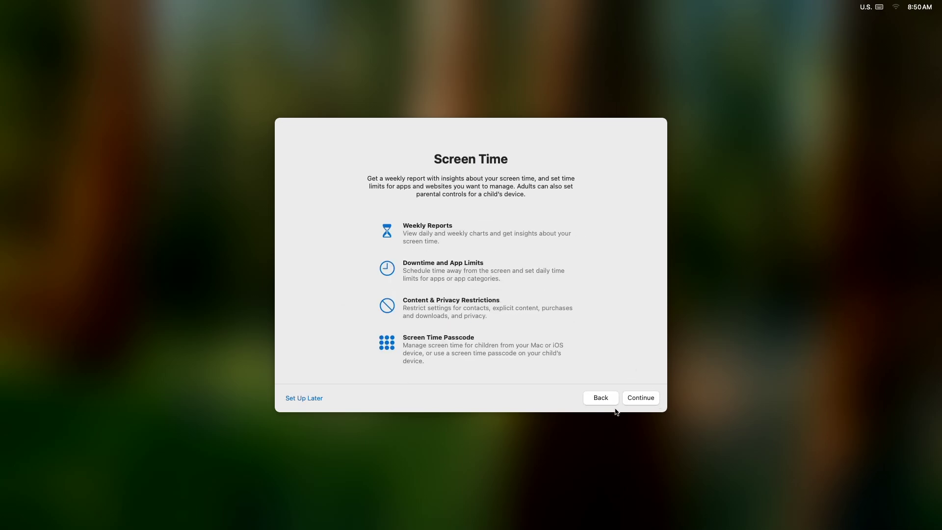
# Continue through Screen Time and Siri with Ask Siri enabled, and finish the setup with the Light appearance
pyautogui.click(653, 400)
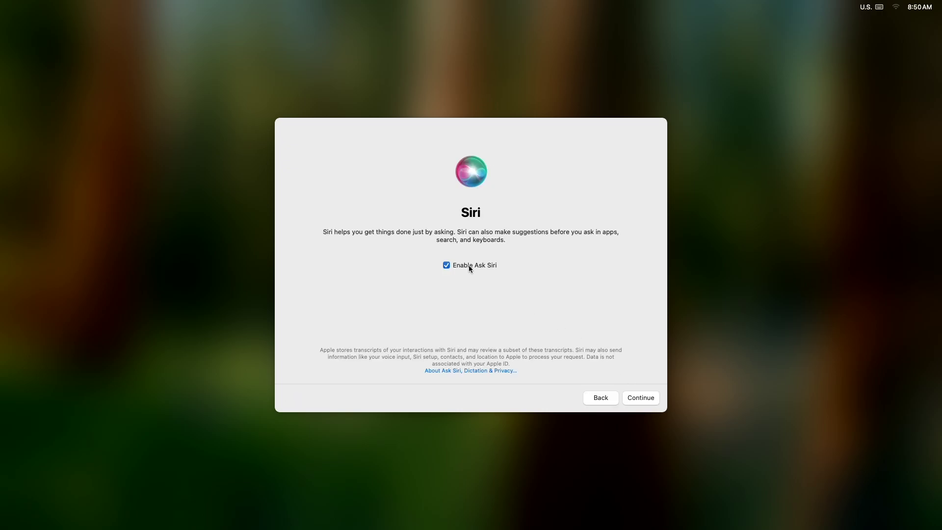
pyautogui.click(652, 398)
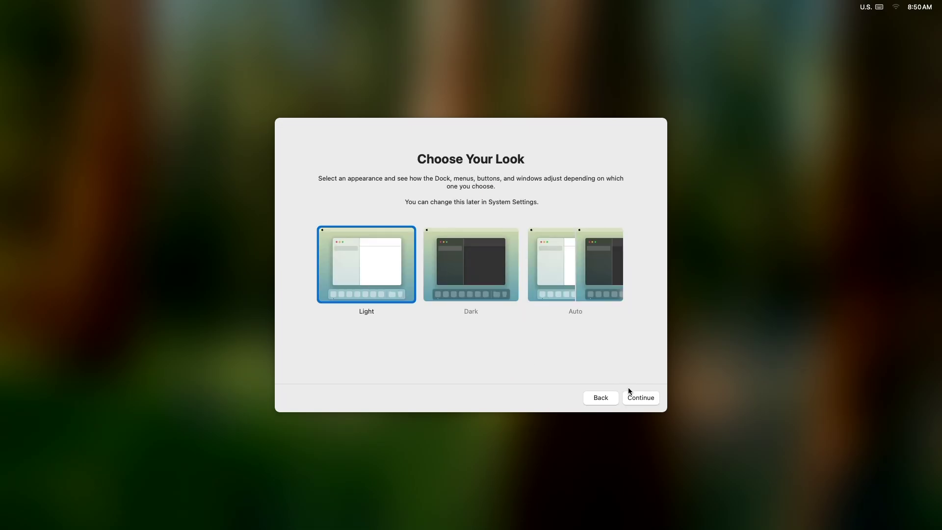
pyautogui.click(648, 401)
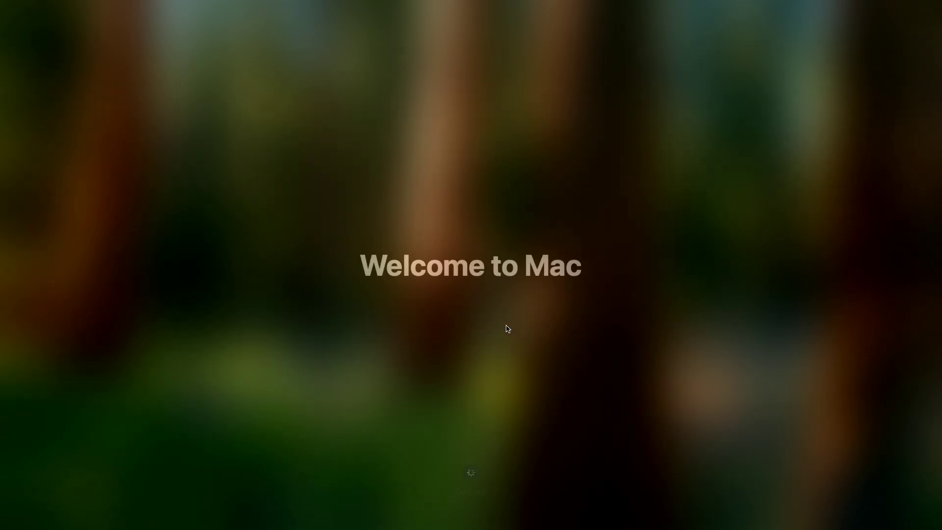
pyautogui.click(472, 475)
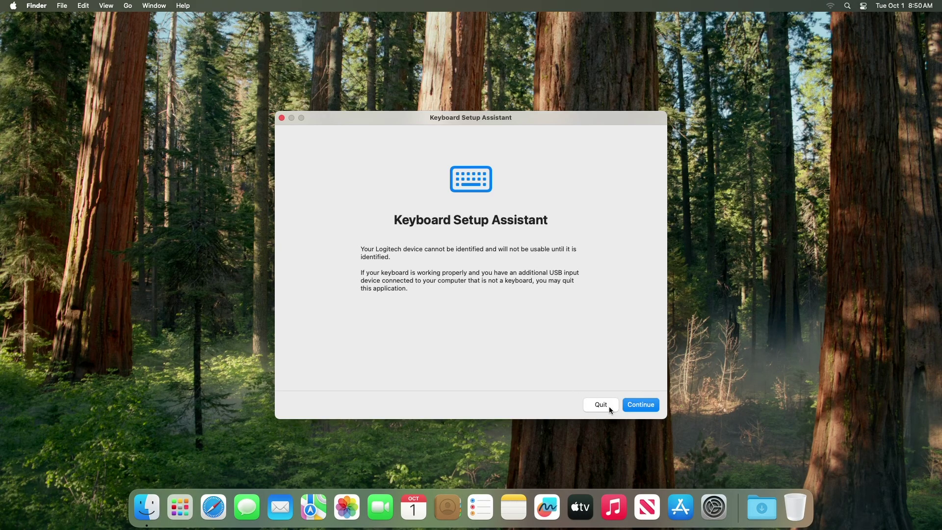
# Identify the connected Logitech keyboard and accept ANSI (U.S.) as its type
pyautogui.click(644, 407)
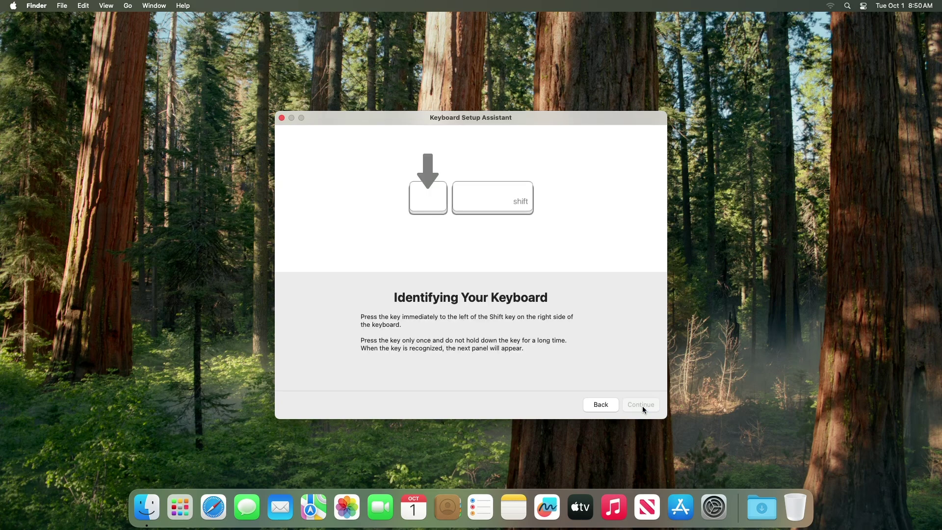
pyautogui.press('/')
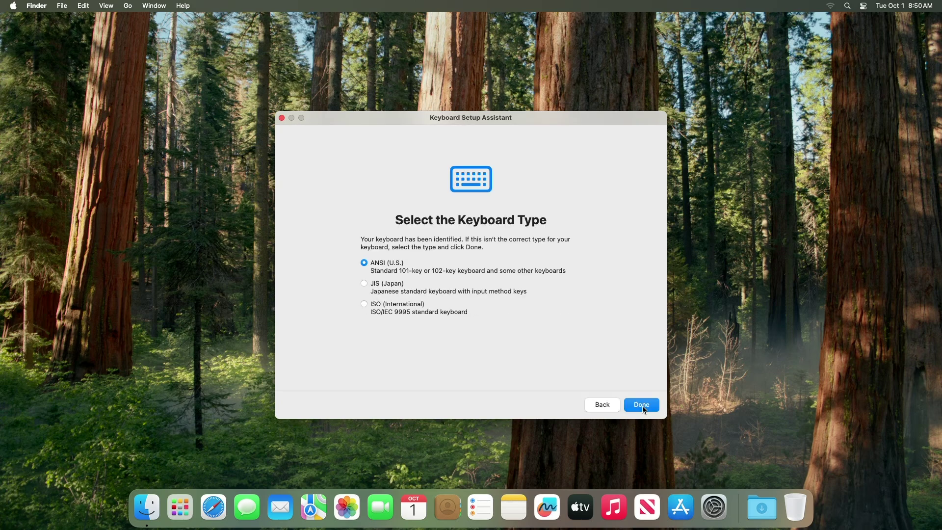
pyautogui.click(645, 410)
pyautogui.rightClick(425, 189)
pyautogui.moveTo(442, 265)
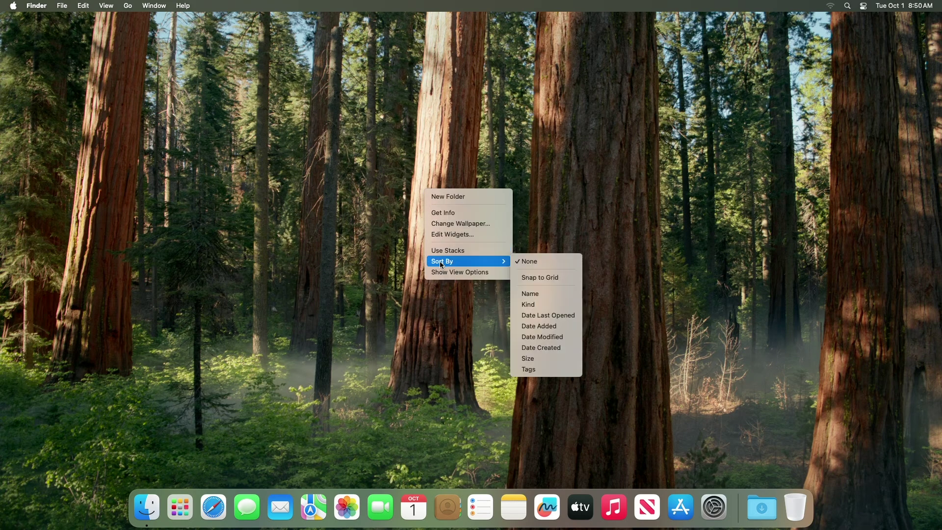
pyautogui.press('Escape')
# Show the About This Mac information to check the installed macOS version
pyautogui.click(12, 6)
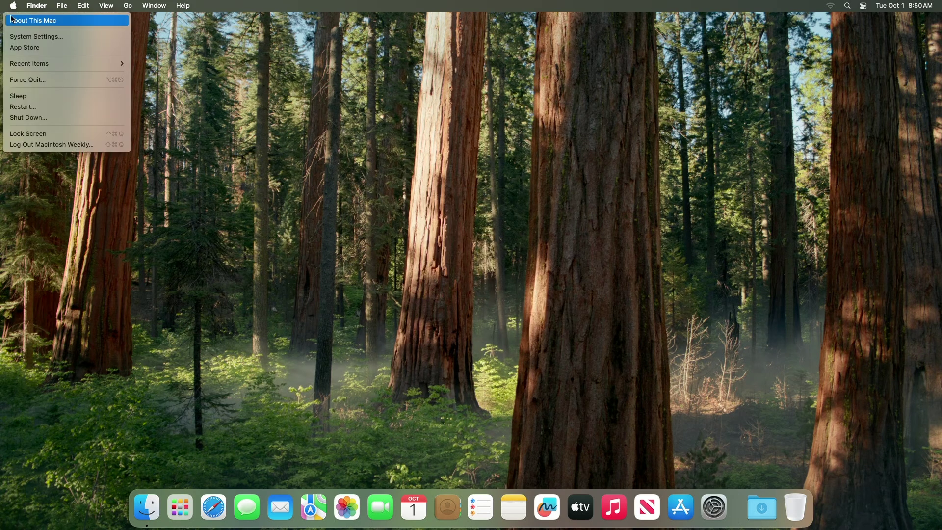
pyautogui.click(13, 20)
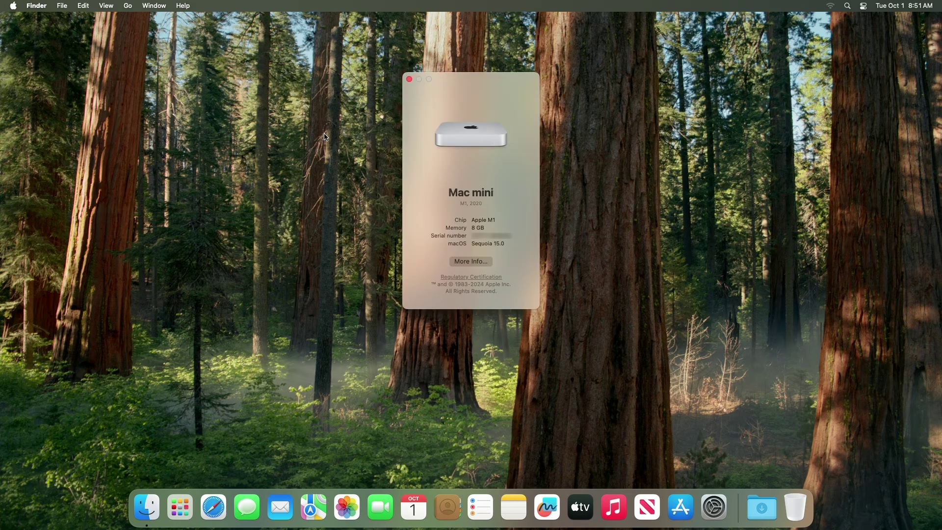